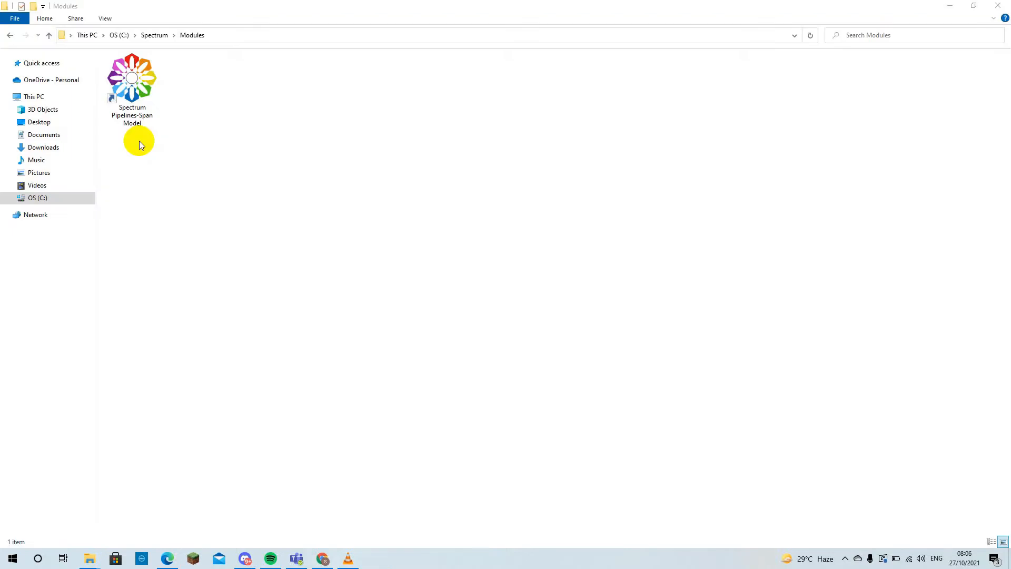
Step: Launch the Spectrum Pipelines-Span Model module from the Modules folder
{"action": "left_click", "coordinate": [136, 91]}
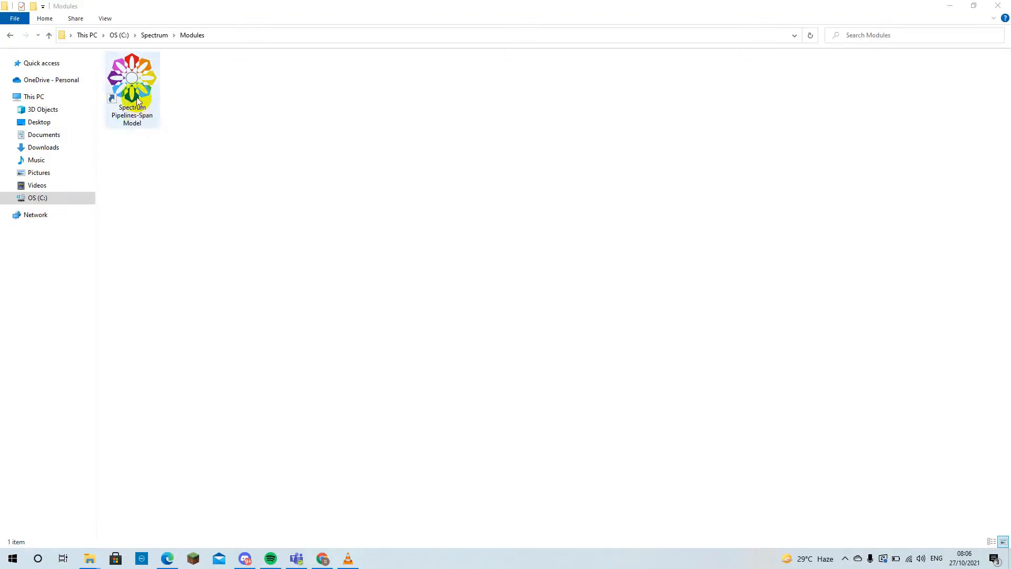
{"action": "double_click", "coordinate": [135, 93]}
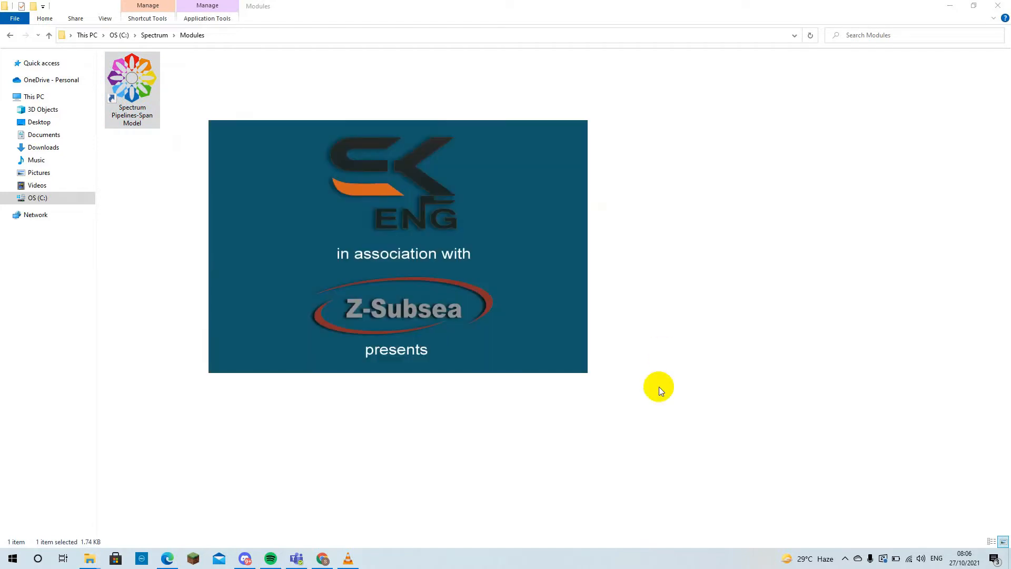
{"action": "left_click", "coordinate": [153, 344]}
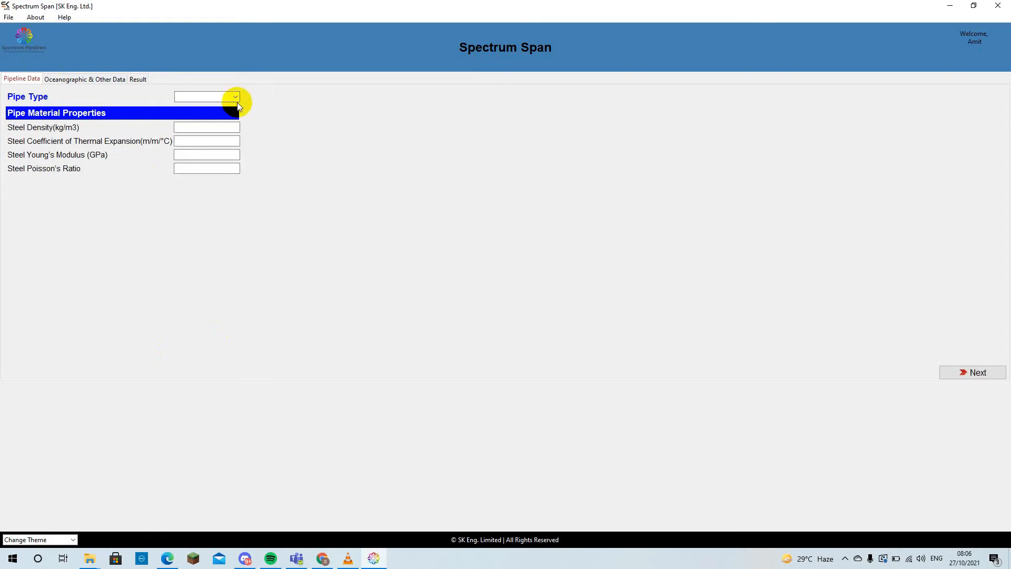
Step: Look through the empty oceanographic and other data inputs and the in-line and cross-flow result fields
{"action": "left_click", "coordinate": [71, 79]}
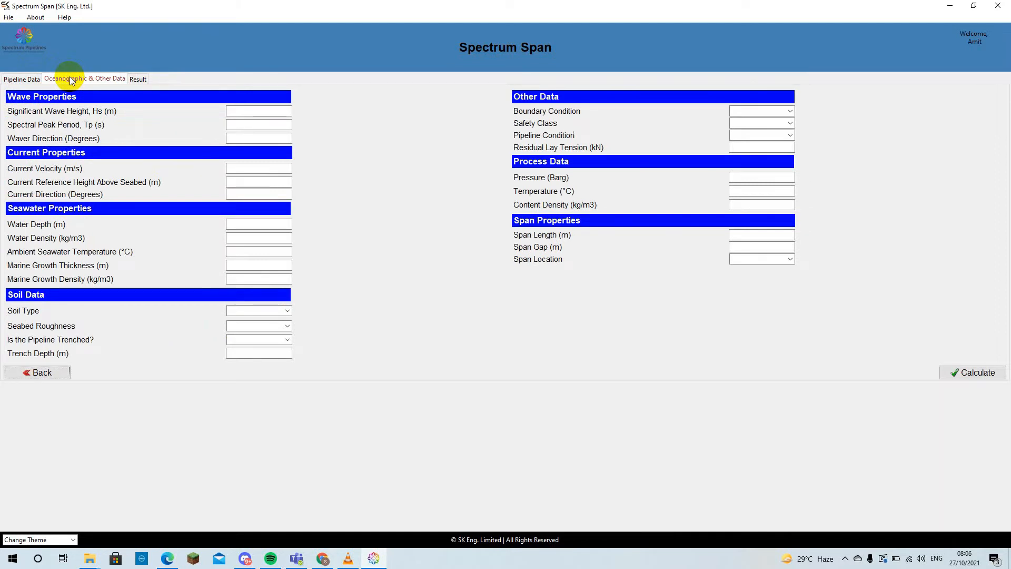
{"action": "left_click", "coordinate": [139, 79]}
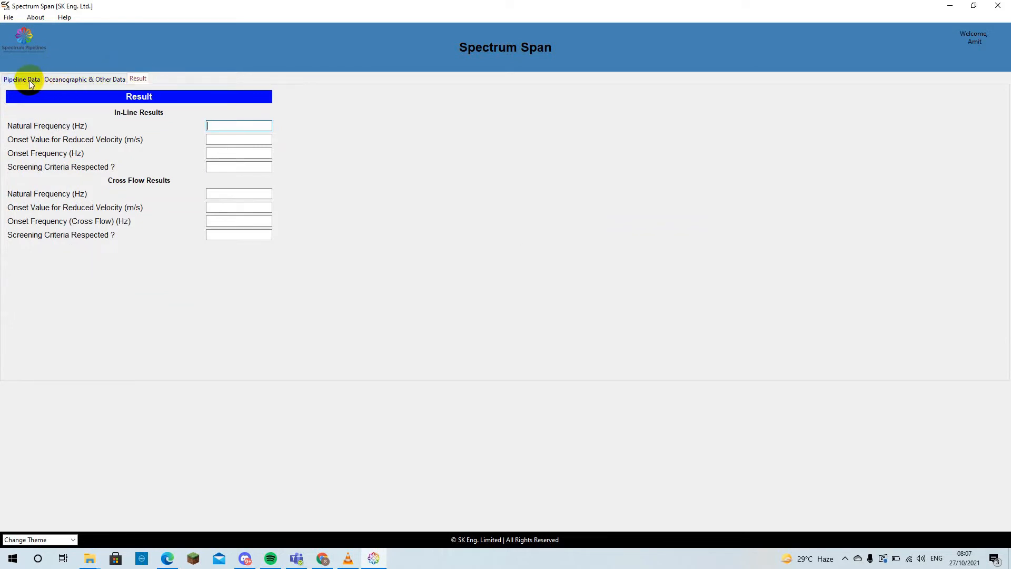
{"action": "left_click", "coordinate": [75, 79]}
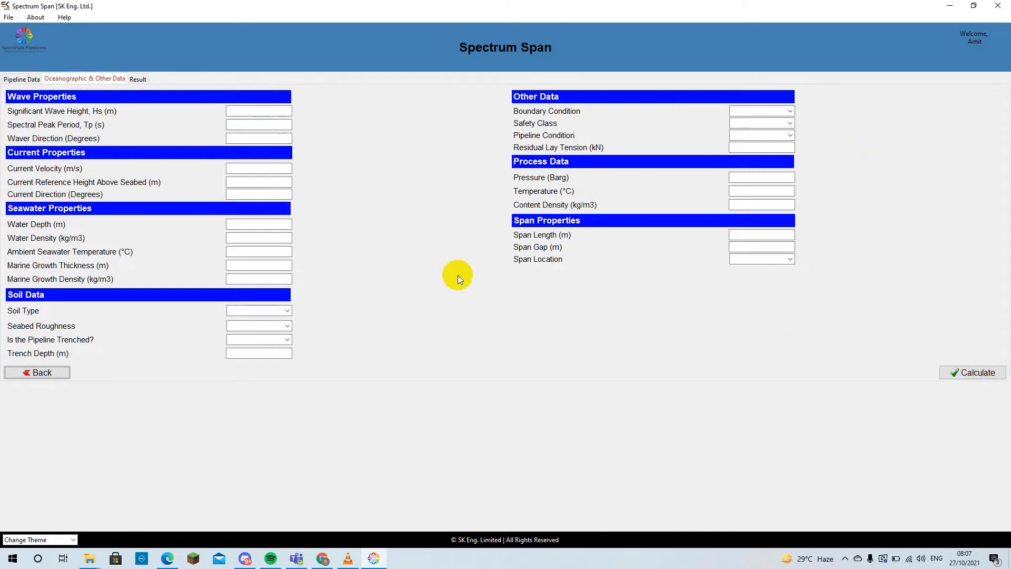
{"action": "left_click", "coordinate": [139, 78]}
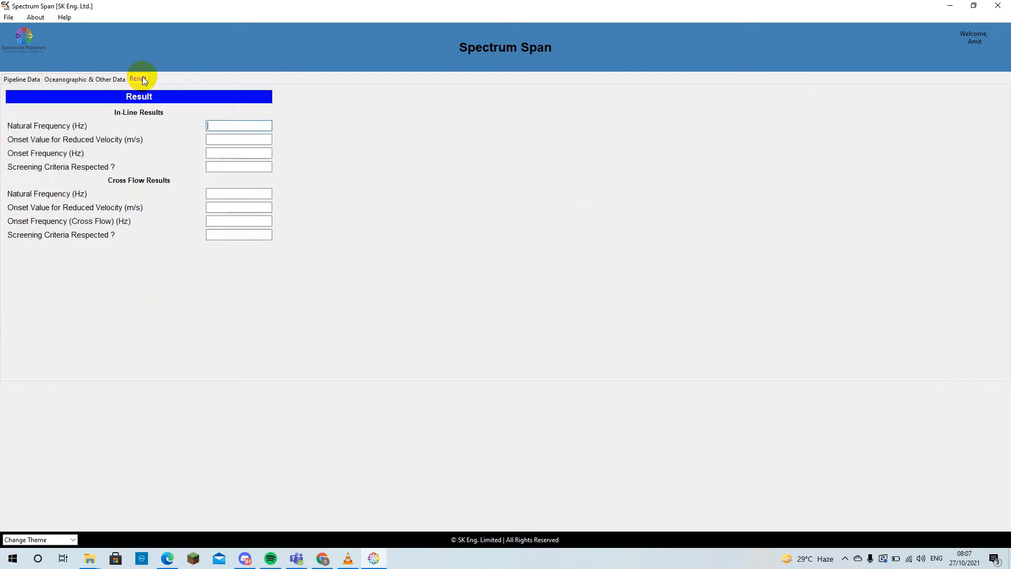
Step: Restore the default project inputs and display the pipeline data
{"action": "left_click", "coordinate": [9, 18]}
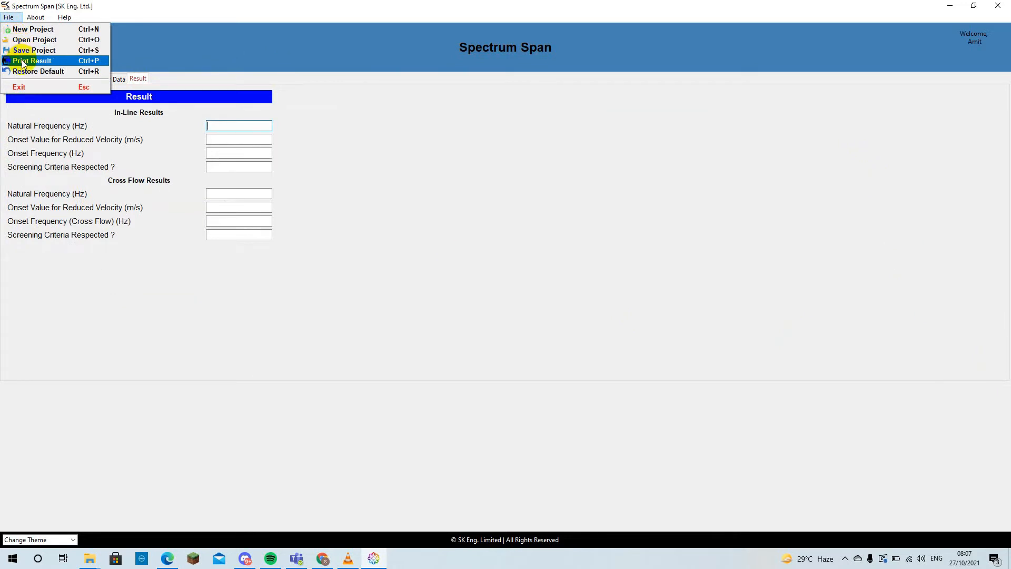
{"action": "left_click", "coordinate": [244, 40]}
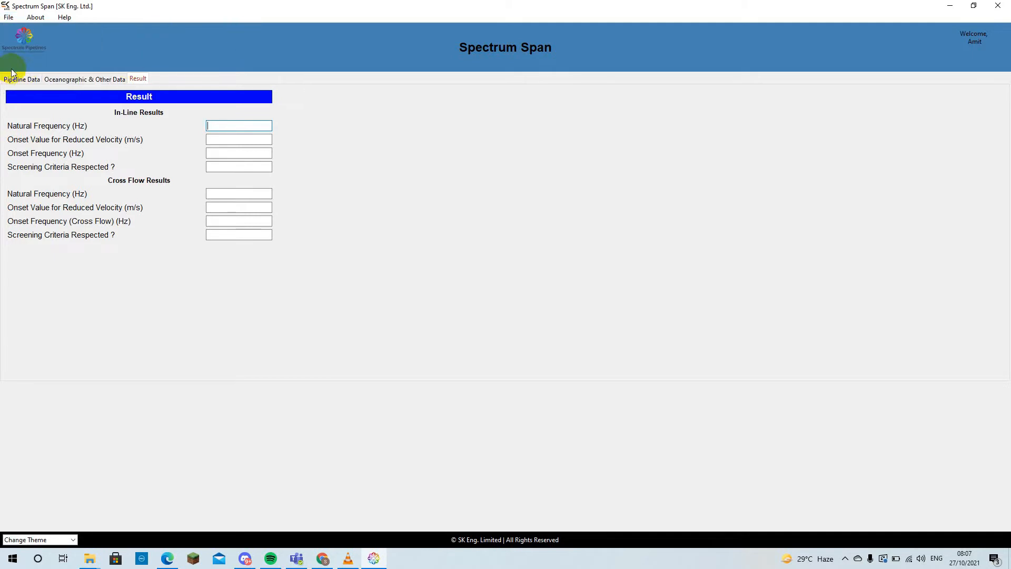
{"action": "left_click", "coordinate": [10, 78]}
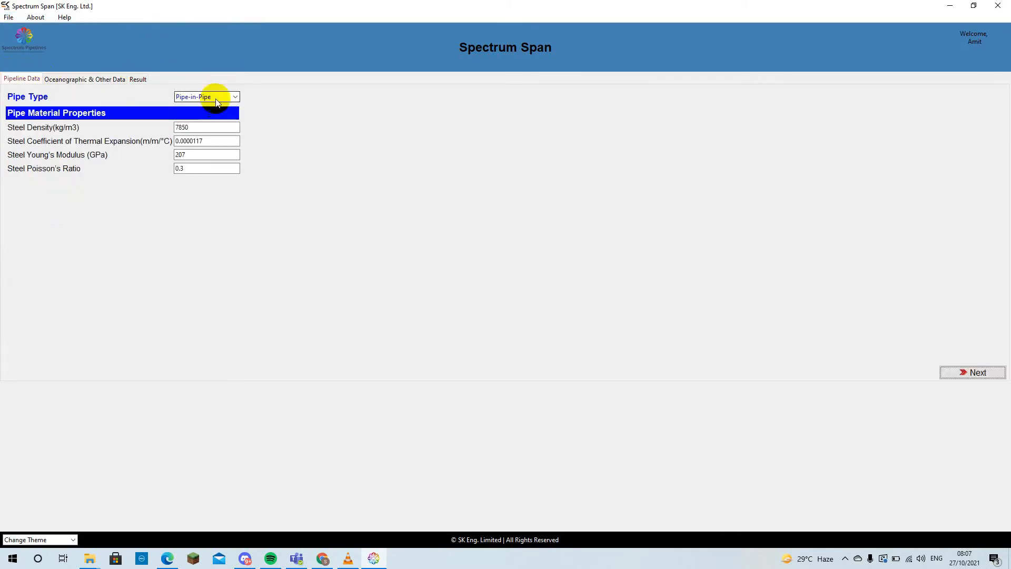
Step: Set the pipe type to Single-Pipe, checking the other available pipe type option
{"action": "left_click", "coordinate": [236, 97]}
{"action": "left_click", "coordinate": [196, 106]}
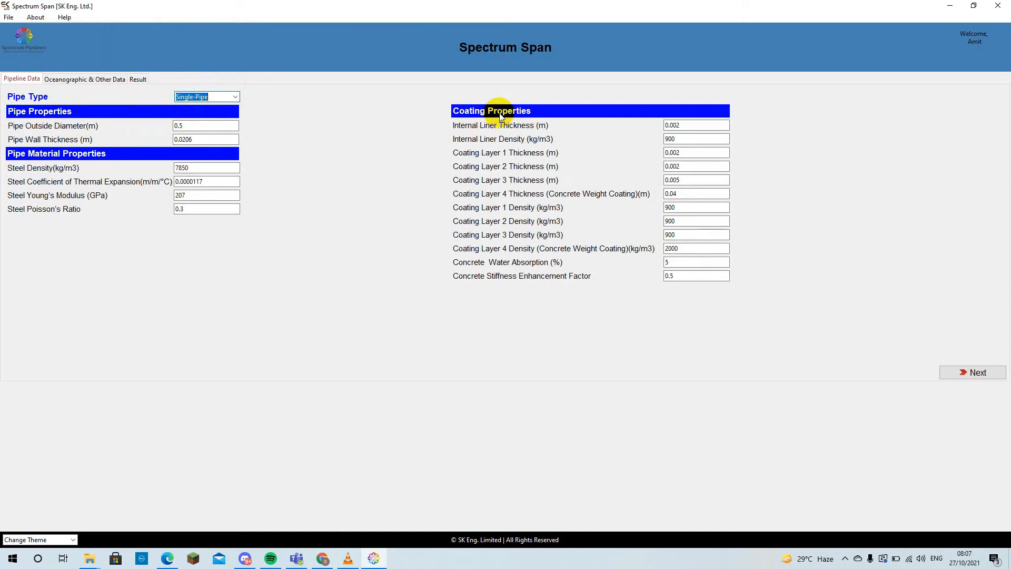
{"action": "left_click", "coordinate": [235, 97]}
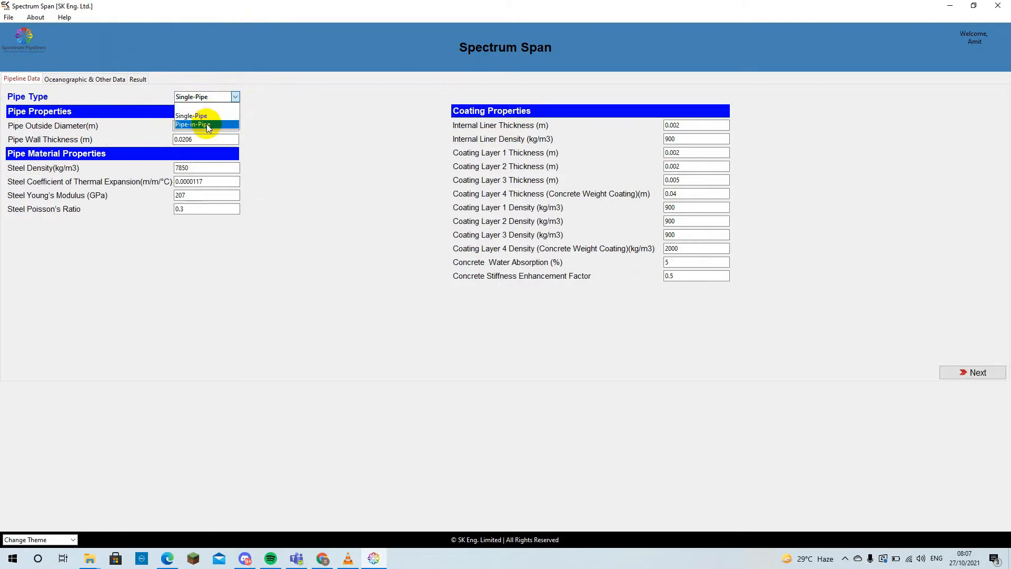
{"action": "left_click", "coordinate": [207, 117]}
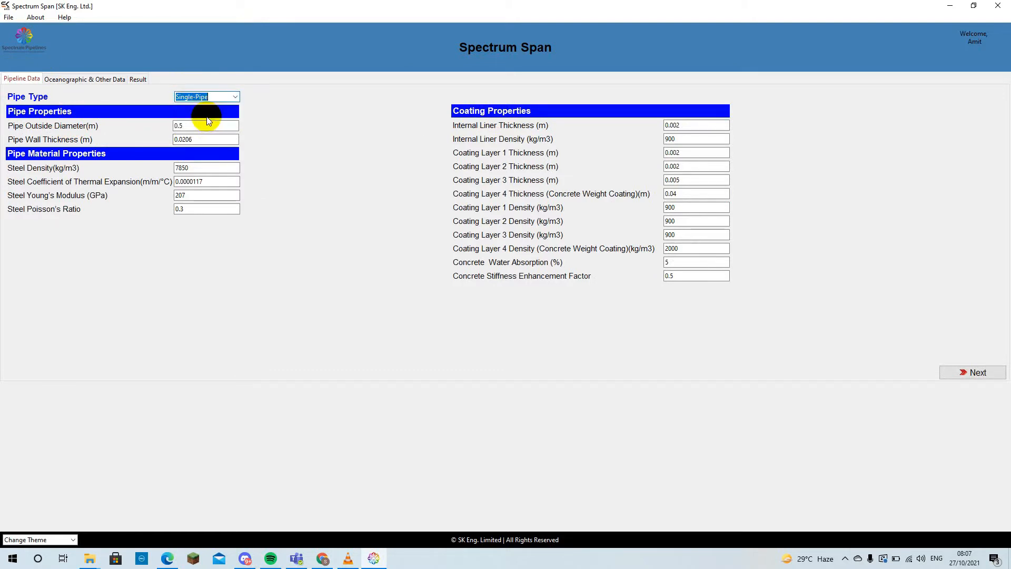
Step: Review the wave, current and seawater properties in the oceanographic data, from wave direction to marine growth density
{"action": "left_click", "coordinate": [79, 79]}
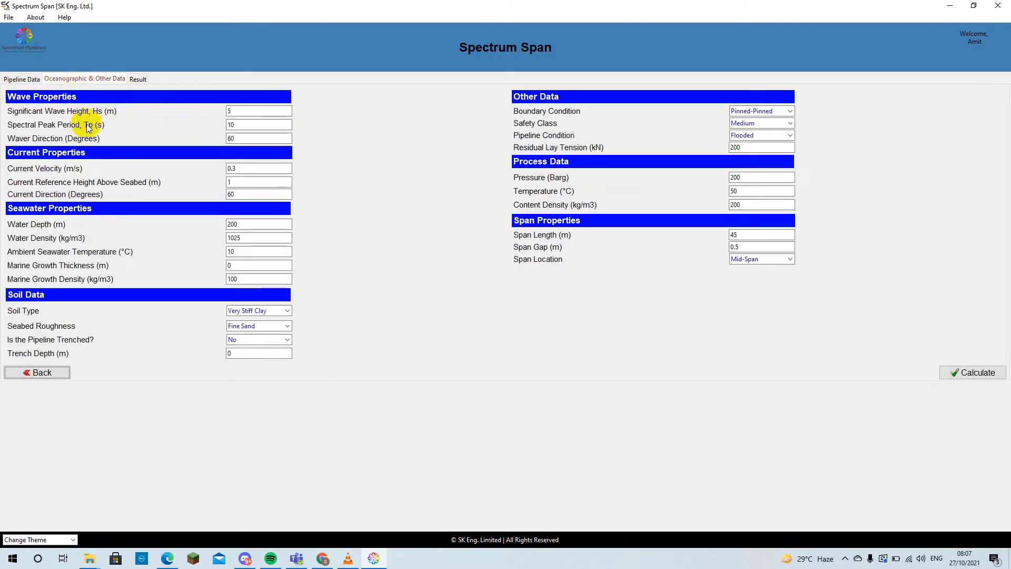
{"action": "left_click", "coordinate": [238, 141]}
{"action": "left_click", "coordinate": [241, 167]}
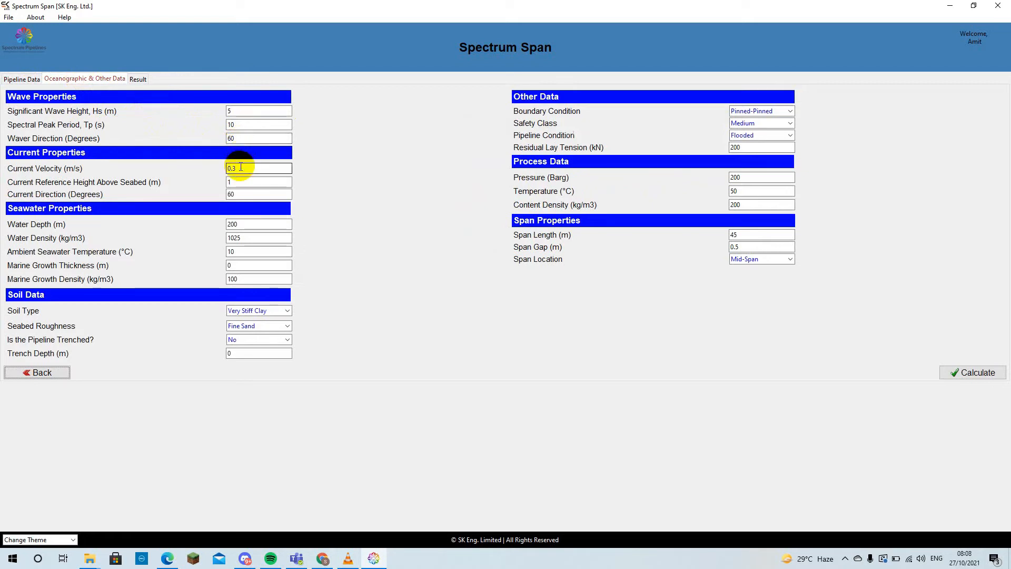
{"action": "left_click", "coordinate": [241, 179]}
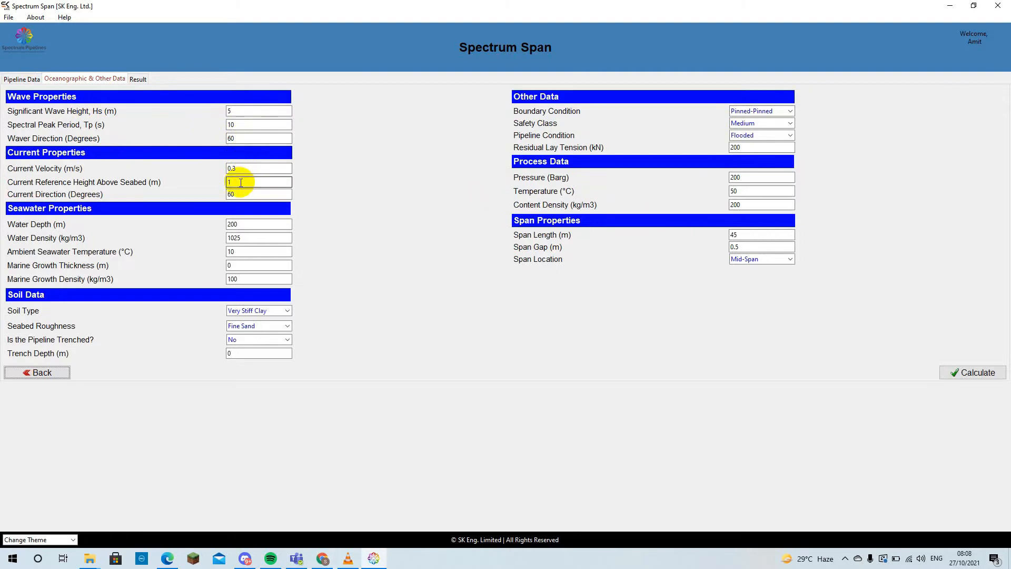
{"action": "left_click", "coordinate": [241, 193]}
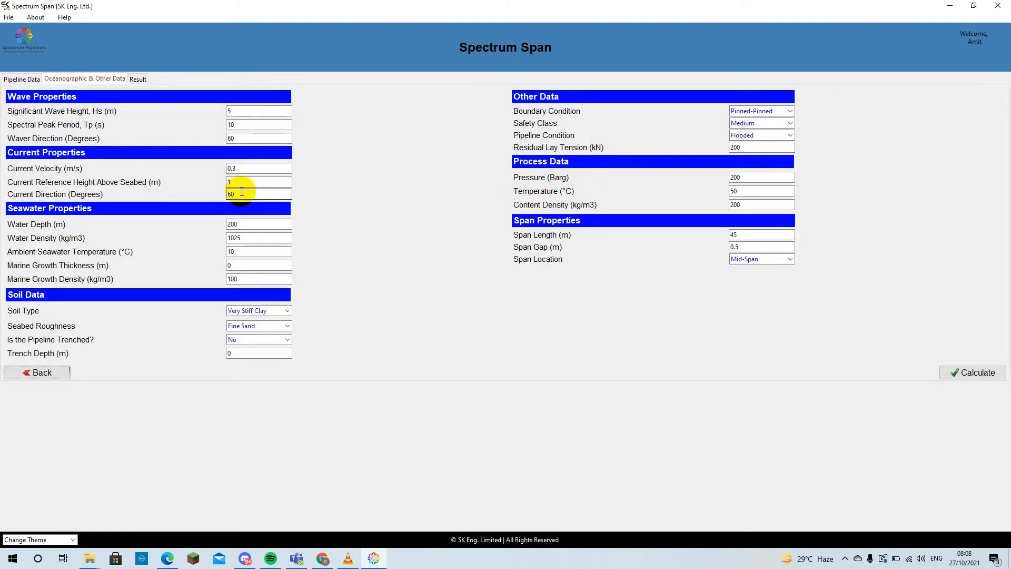
{"action": "left_click", "coordinate": [242, 222]}
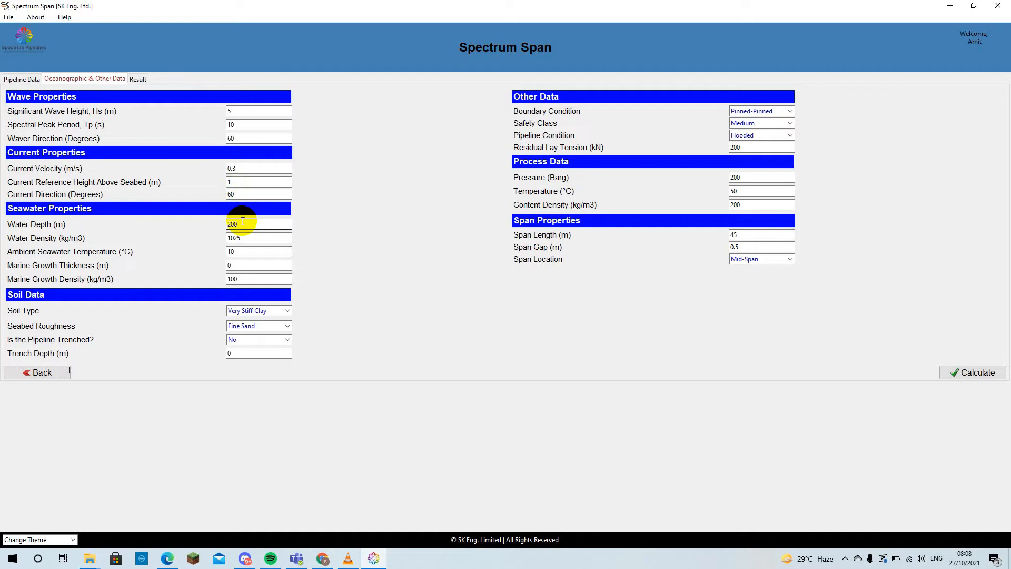
{"action": "left_click", "coordinate": [248, 237]}
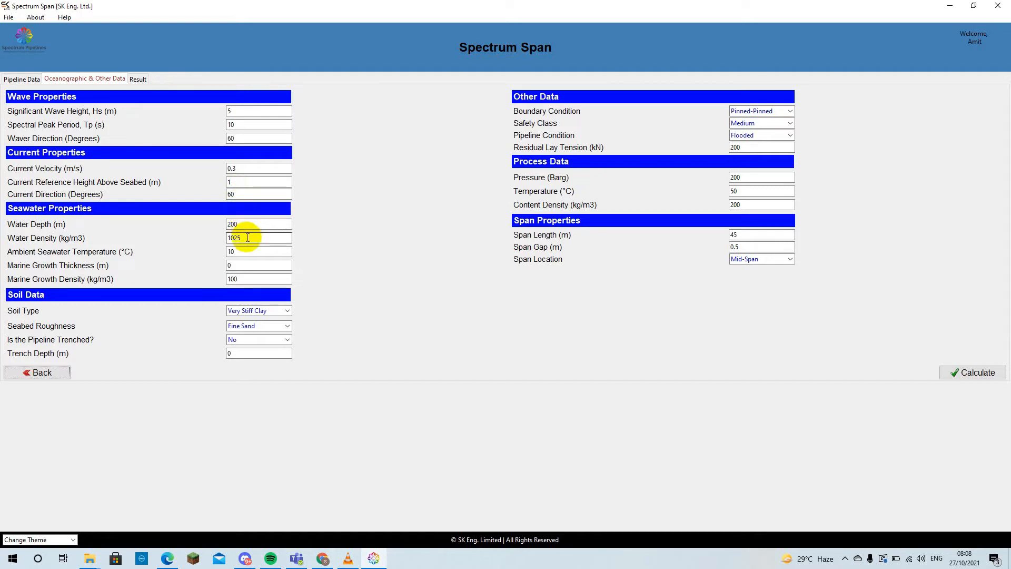
{"action": "left_click", "coordinate": [247, 251]}
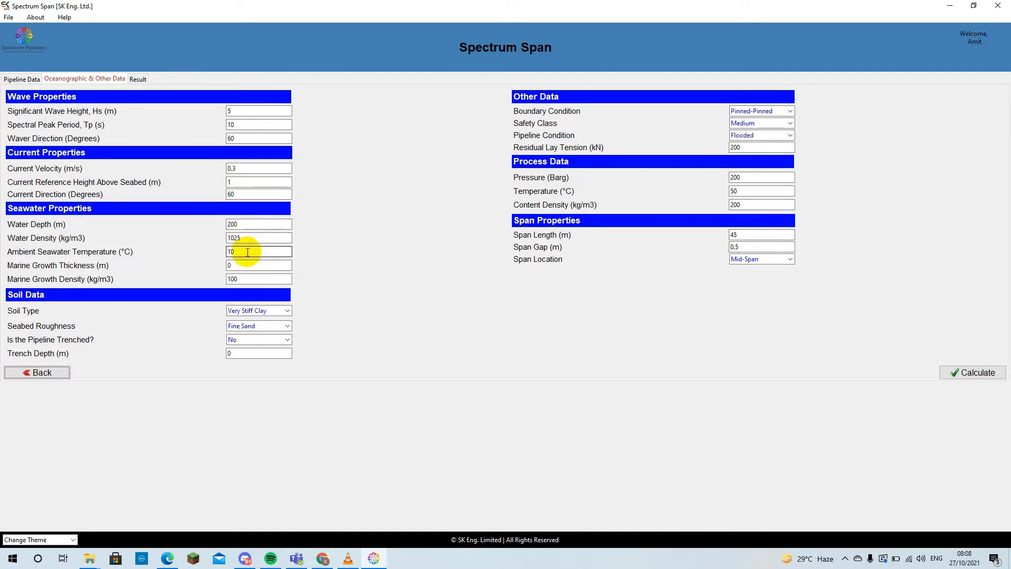
{"action": "left_click", "coordinate": [247, 265]}
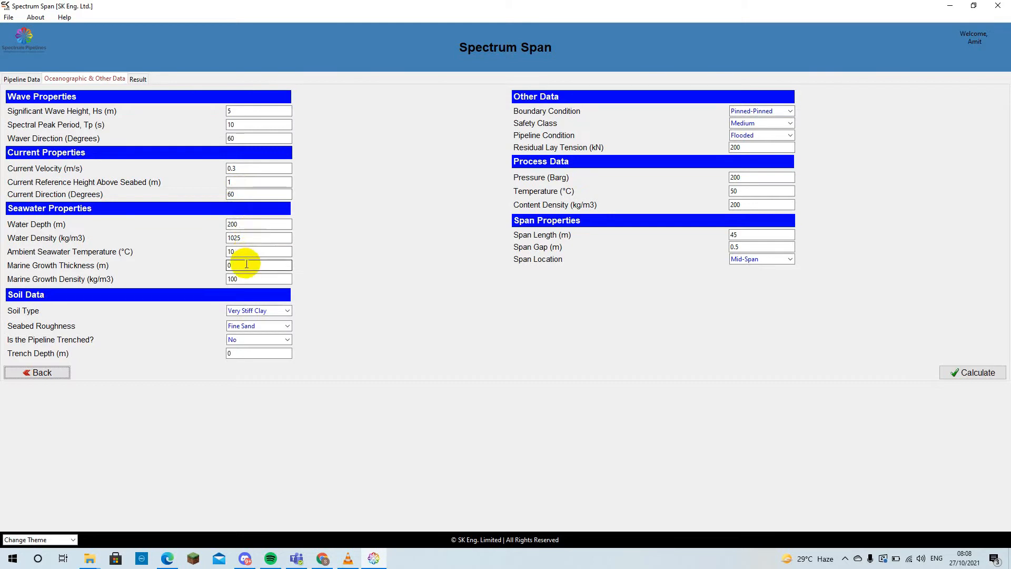
{"action": "left_click", "coordinate": [247, 279]}
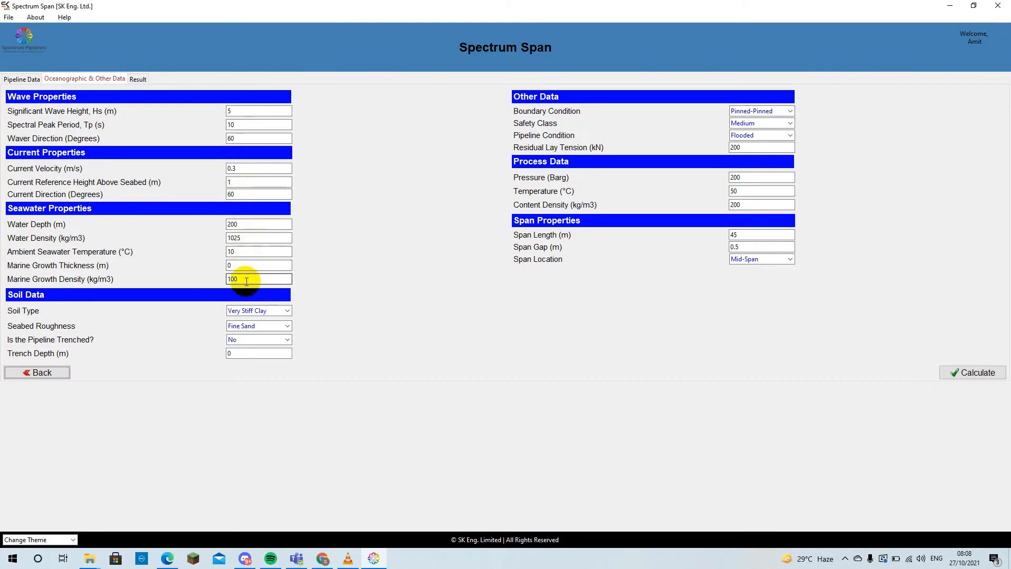
Step: Examine the soil data choices for soil type, seabed roughness and whether the pipeline is trenched
{"action": "left_click", "coordinate": [288, 312]}
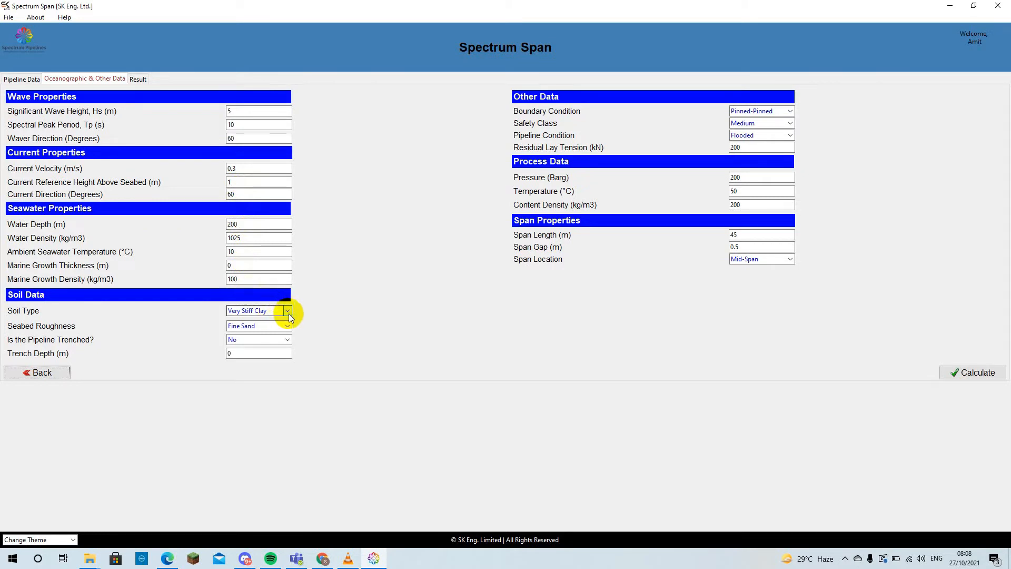
{"action": "left_click", "coordinate": [288, 314]}
{"action": "left_click", "coordinate": [288, 313]}
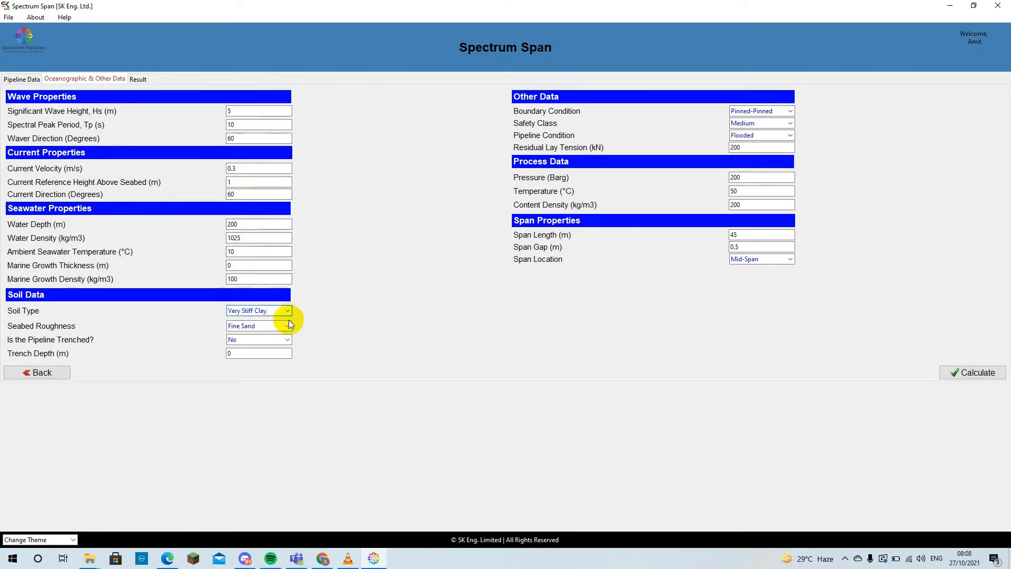
{"action": "left_click", "coordinate": [288, 324]}
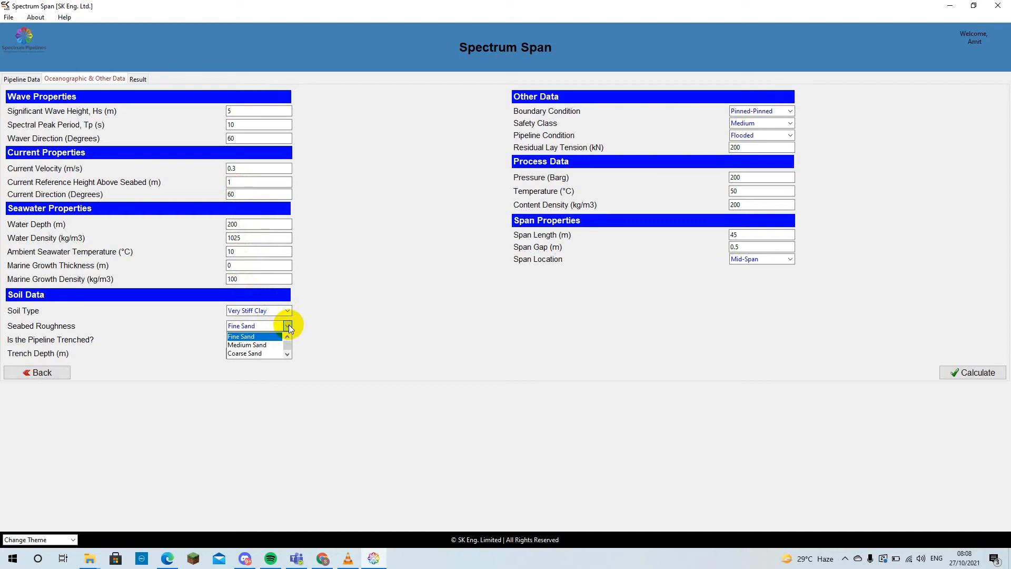
{"action": "left_click", "coordinate": [288, 324]}
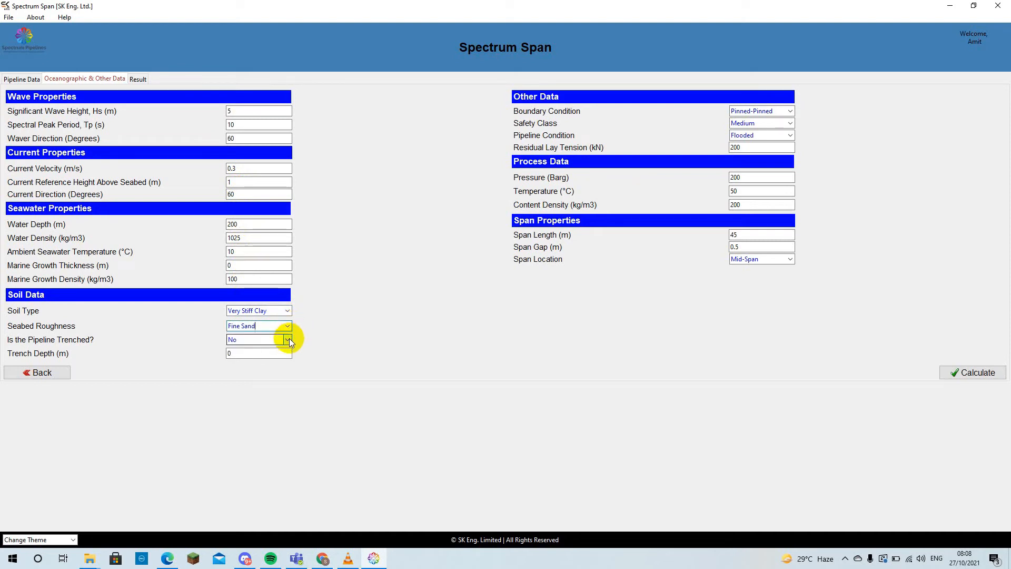
{"action": "left_click", "coordinate": [289, 338]}
{"action": "left_click", "coordinate": [289, 338]}
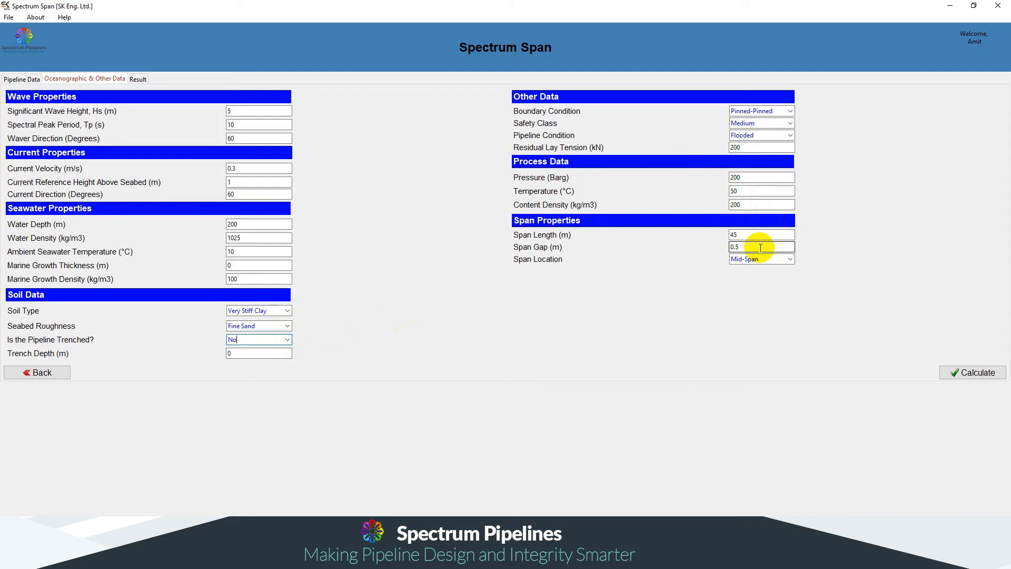
Step: Examine the span location choices and the process temperature and content density inputs
{"action": "left_click", "coordinate": [791, 259]}
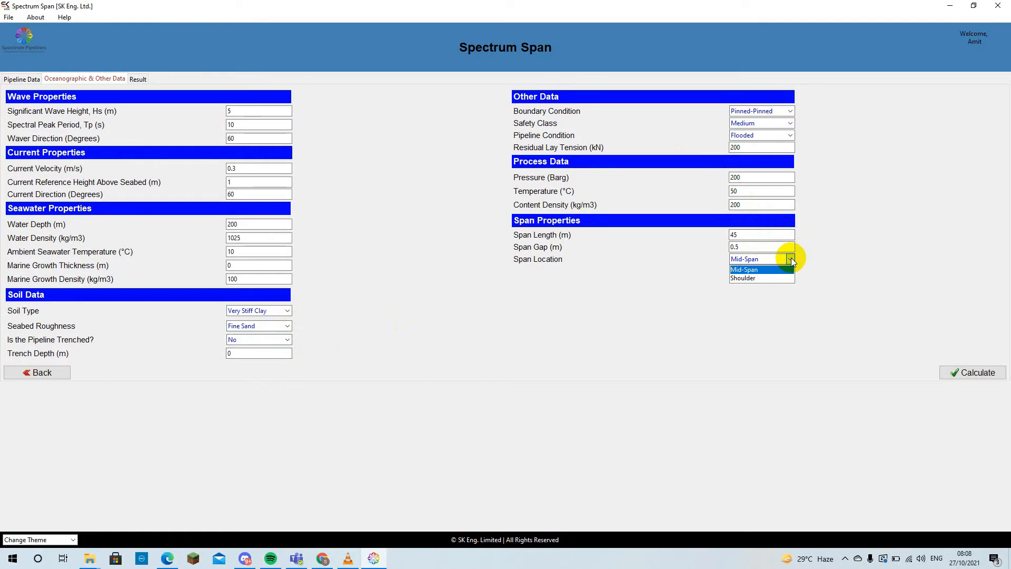
{"action": "left_click", "coordinate": [791, 258]}
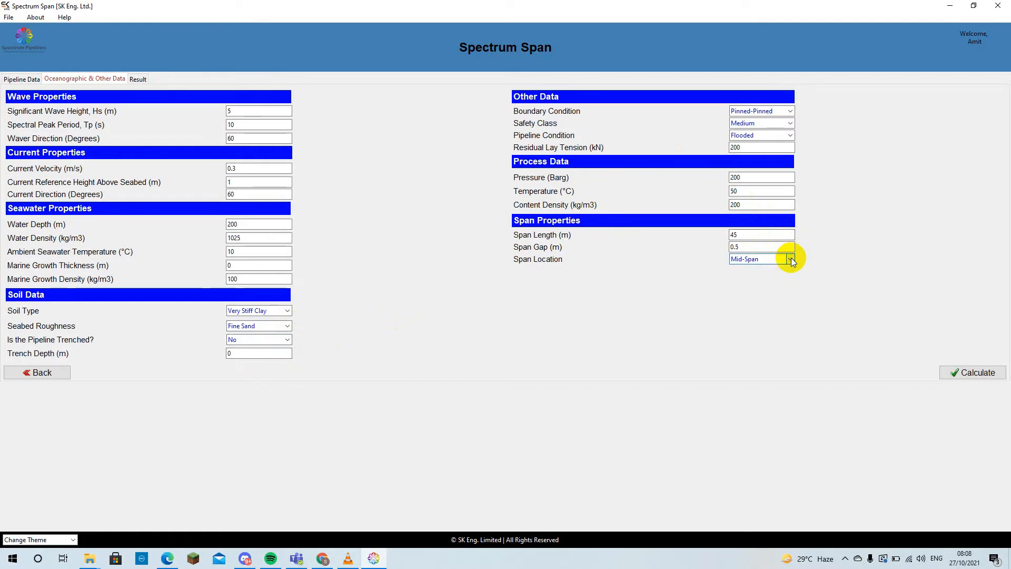
{"action": "left_click", "coordinate": [506, 553]}
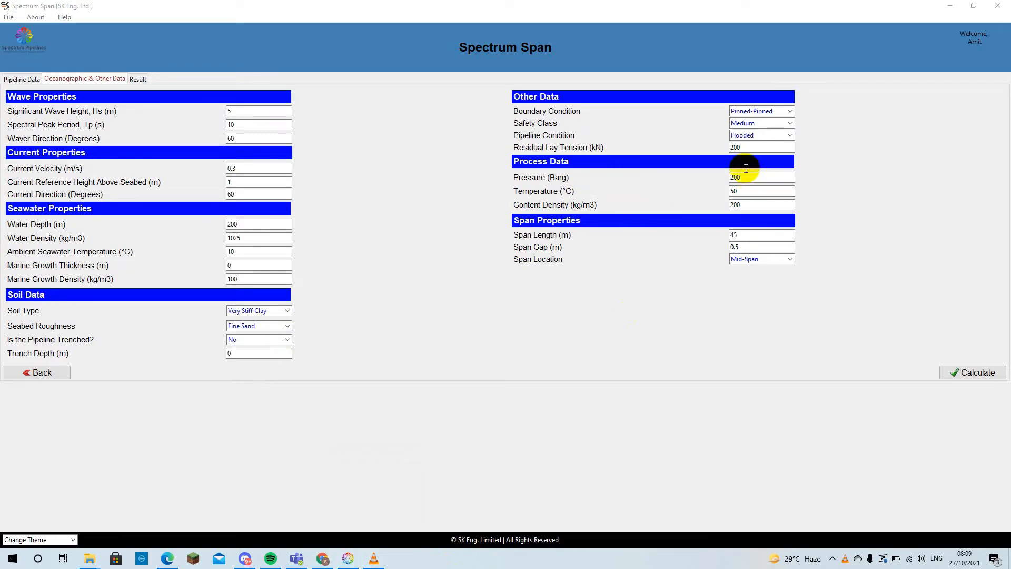
{"action": "left_click", "coordinate": [753, 193]}
{"action": "left_click", "coordinate": [743, 206]}
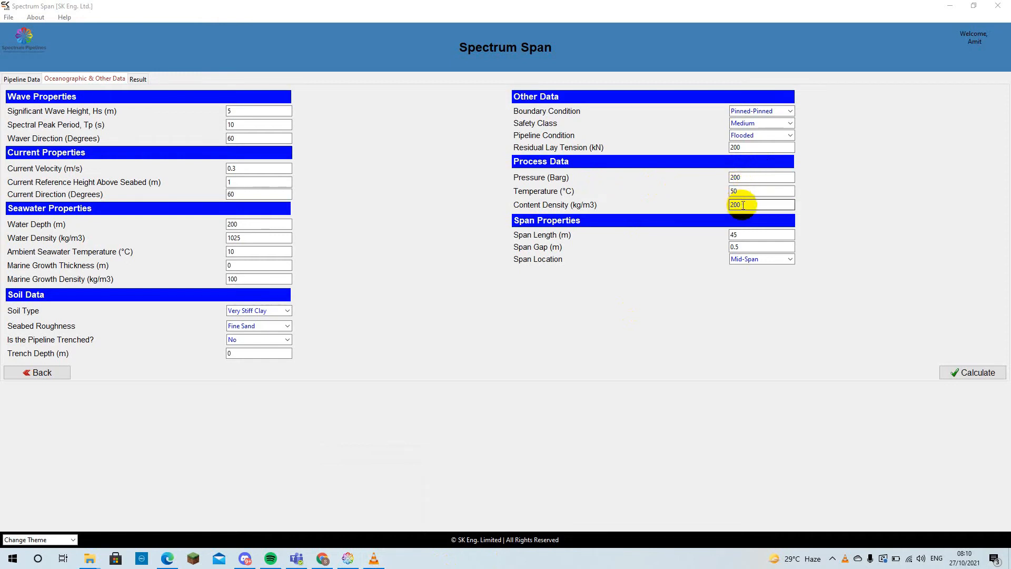
Step: Examine the boundary condition, residual lay tension and pipeline condition inputs under the other data
{"action": "left_click", "coordinate": [778, 110]}
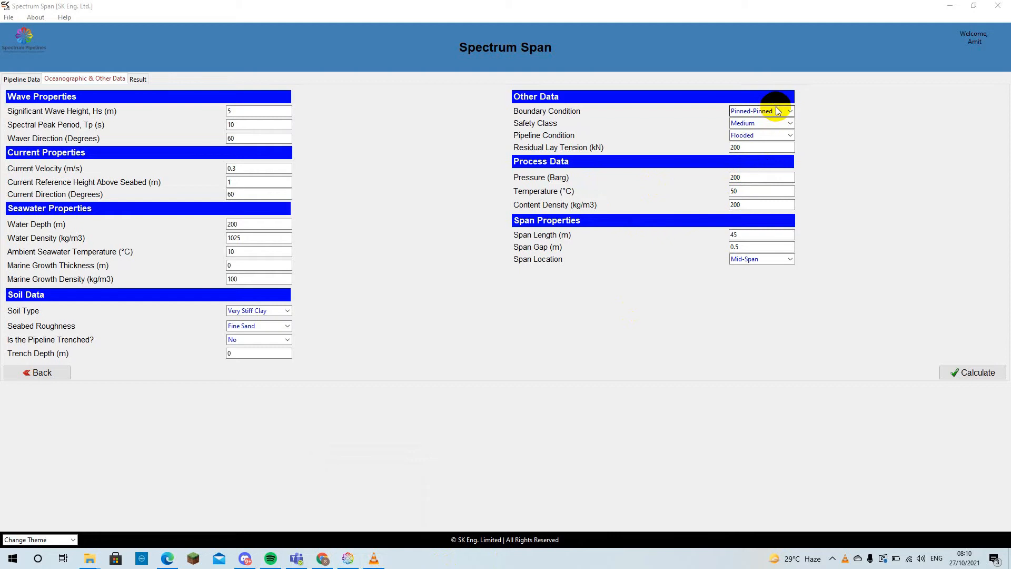
{"action": "left_click", "coordinate": [792, 147]}
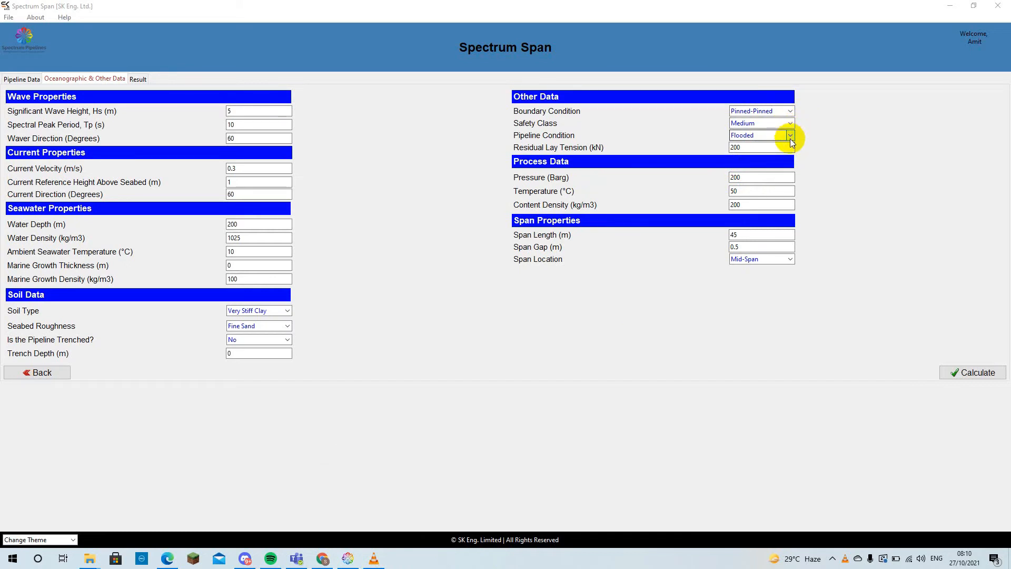
{"action": "left_click", "coordinate": [792, 134]}
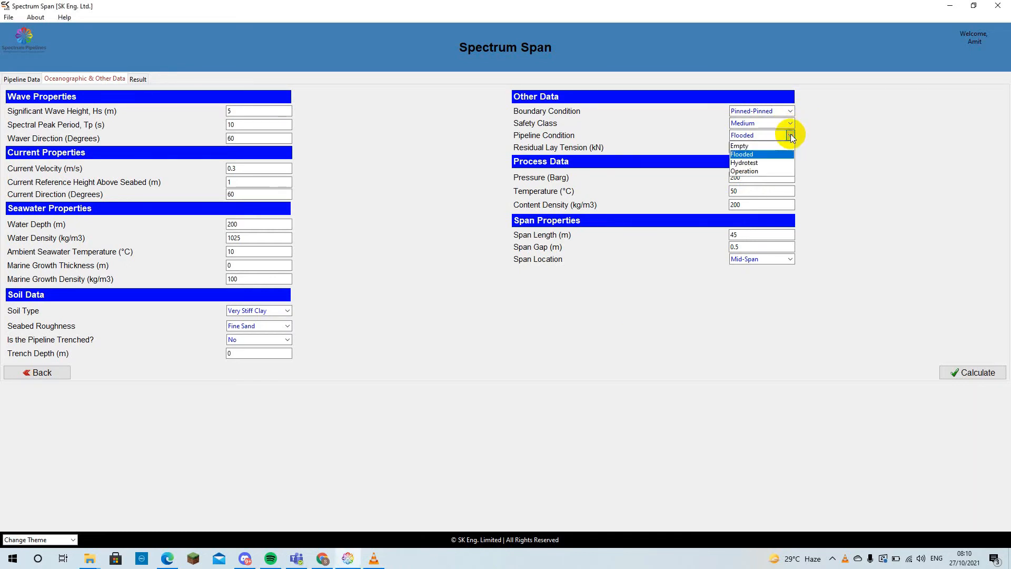
{"action": "left_click", "coordinate": [791, 134]}
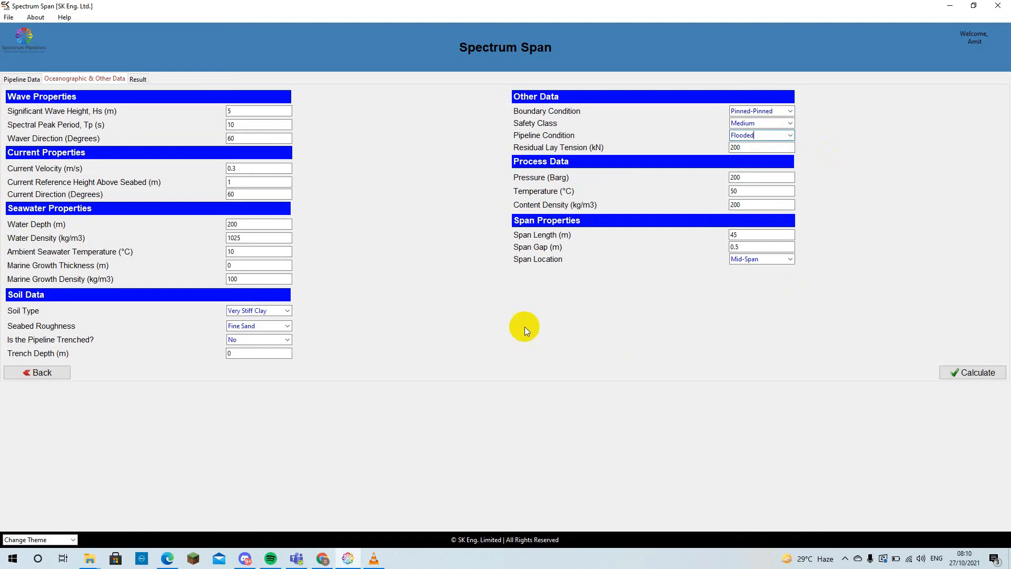
Step: Calculate the in-line and cross-flow span screening results from the entered data
{"action": "left_click", "coordinate": [973, 373]}
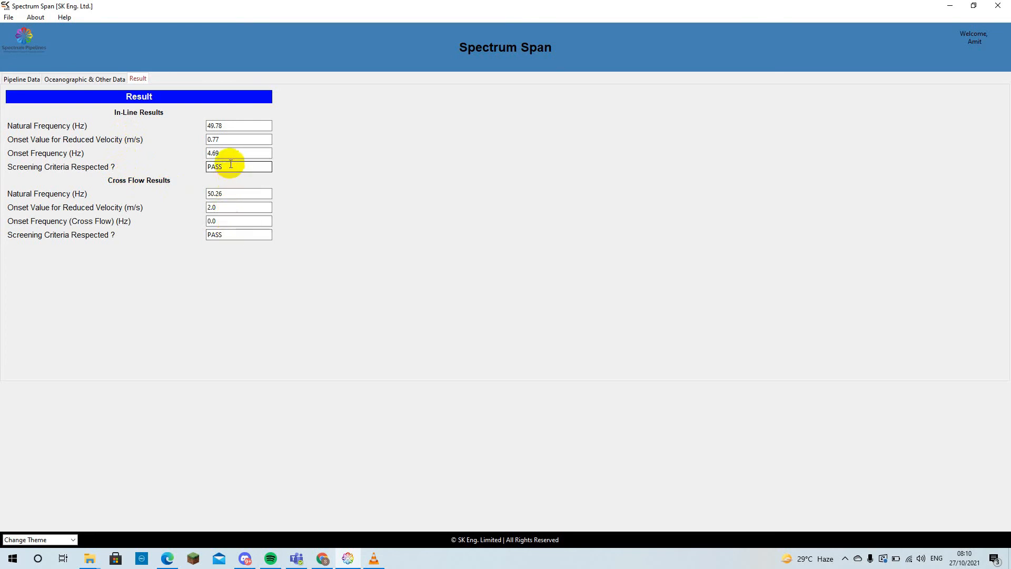
Step: Open the list of project file commands for the calculated span results
{"action": "left_click", "coordinate": [9, 18]}
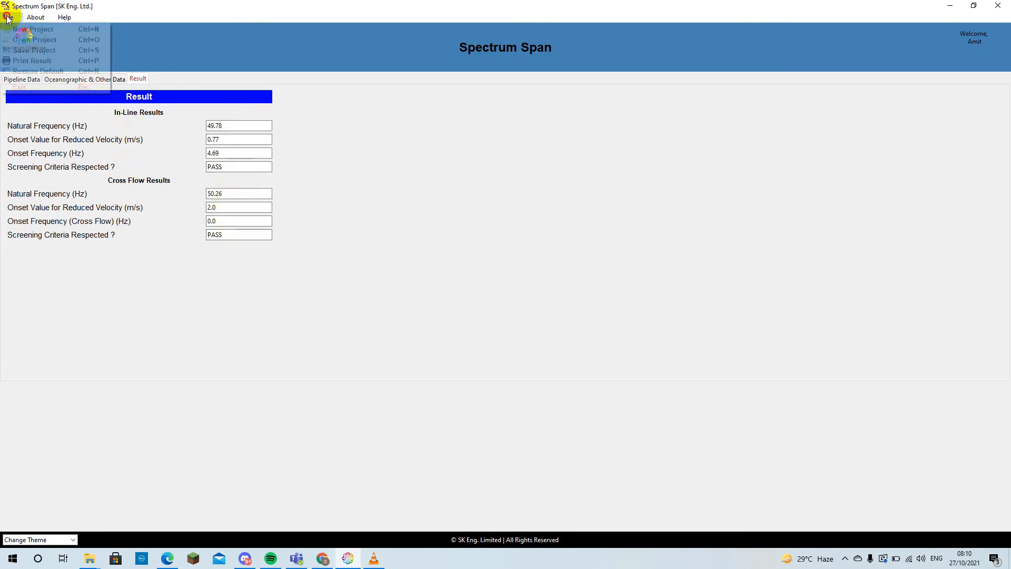